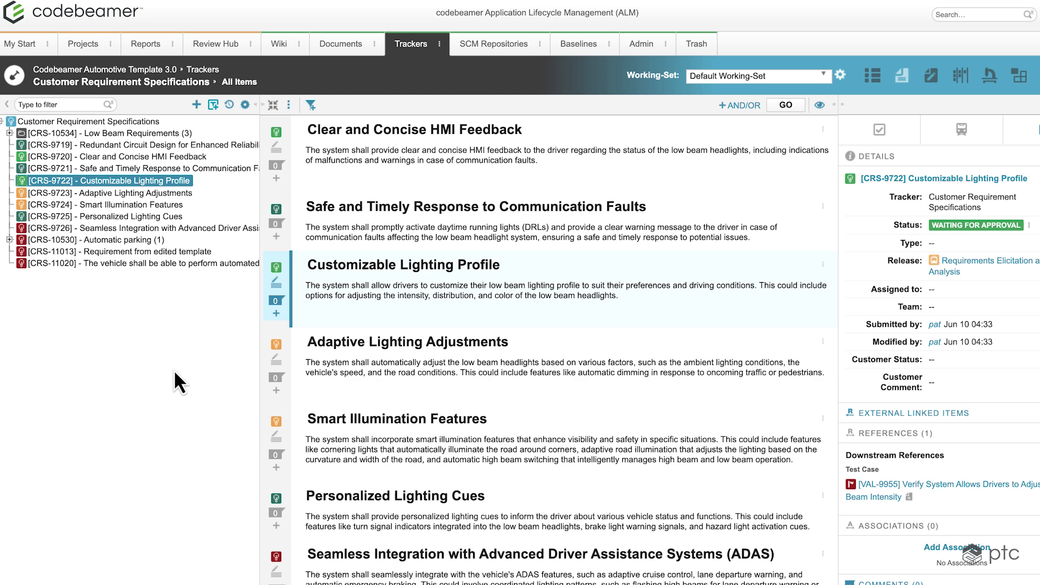
Open the Customizable Lighting Profile requirement and edit its description in the full-size editor
click(878, 184)
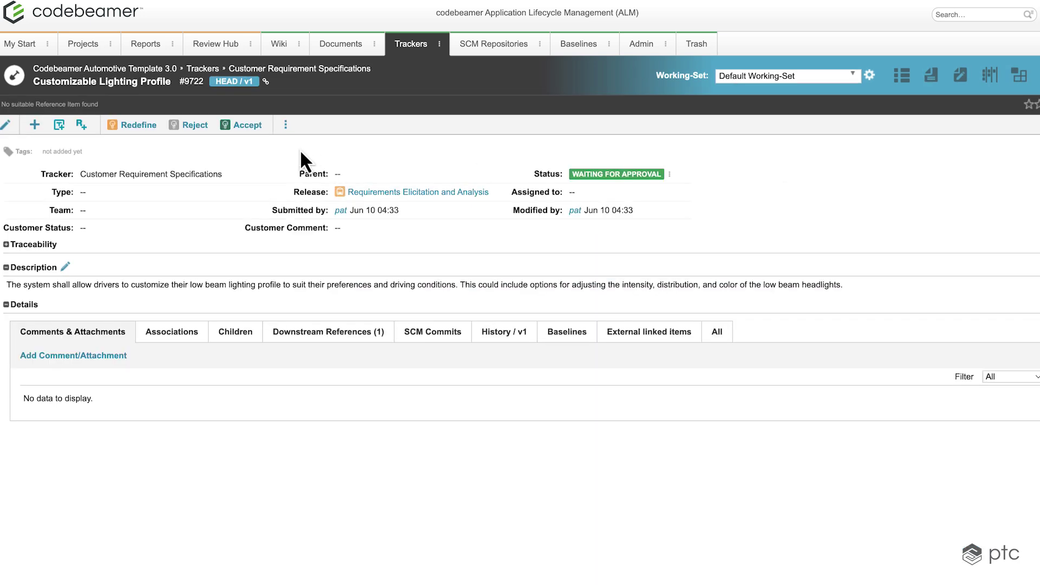
click(67, 266)
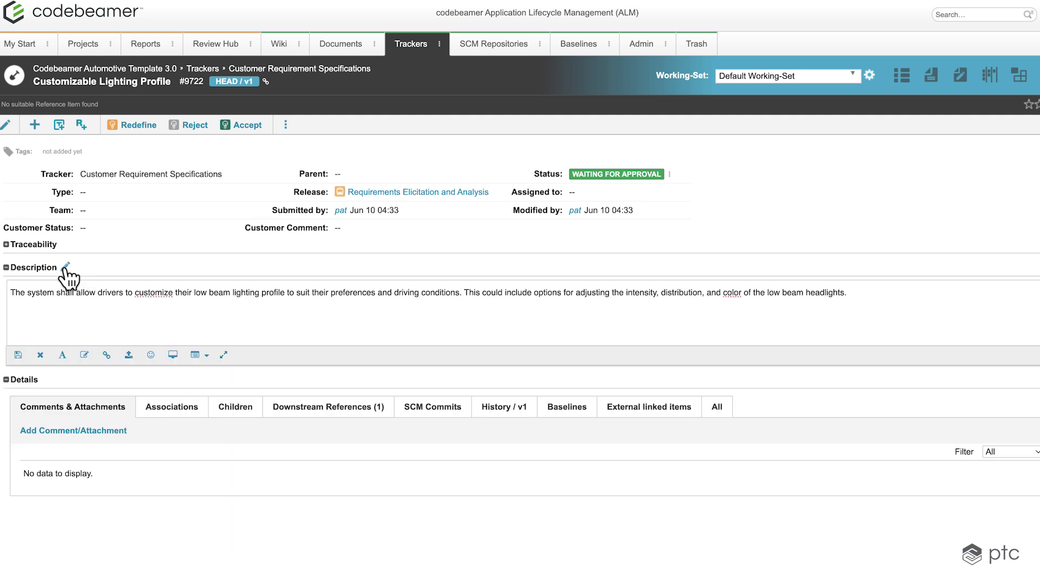
click(223, 355)
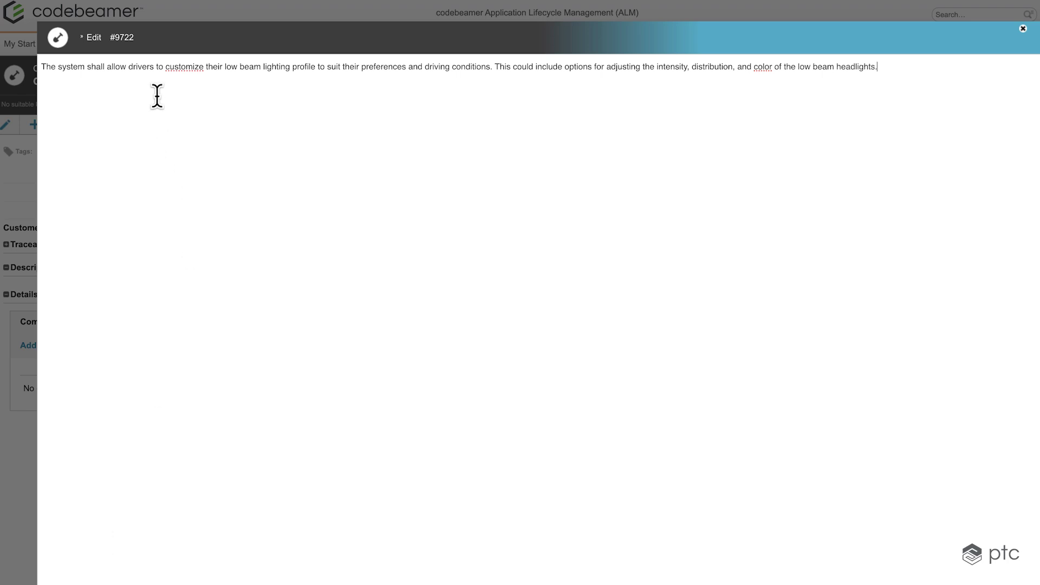
Format the word "system" in the description's first sentence as bold, italic and underlined
drag(70, 68, 152, 69)
click(149, 76)
double_click(67, 69)
key(ctrl+b)
key(ctrl+i)
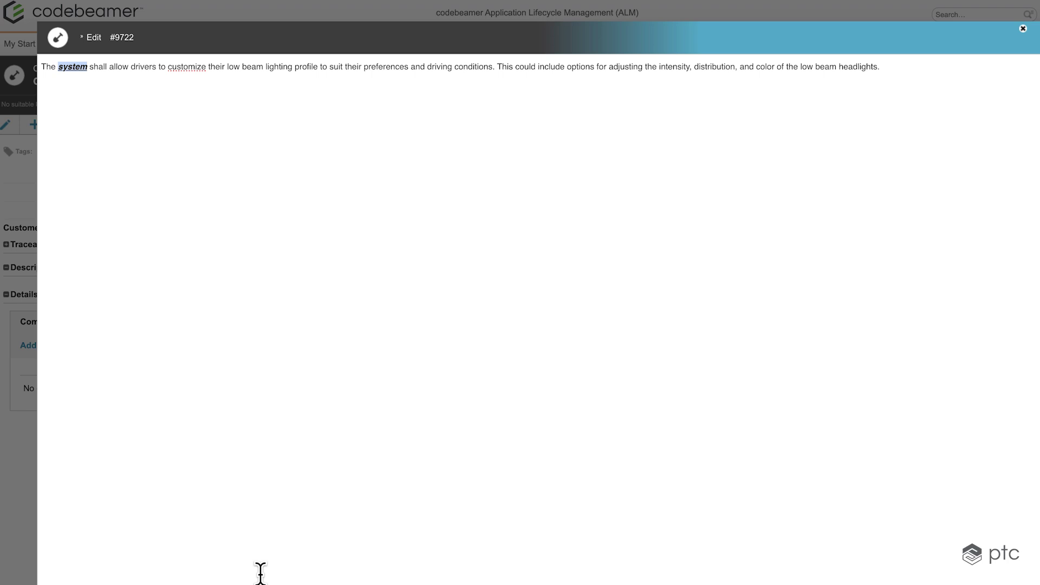
Paste the copied check engine image below the description text and save the description
click(889, 89)
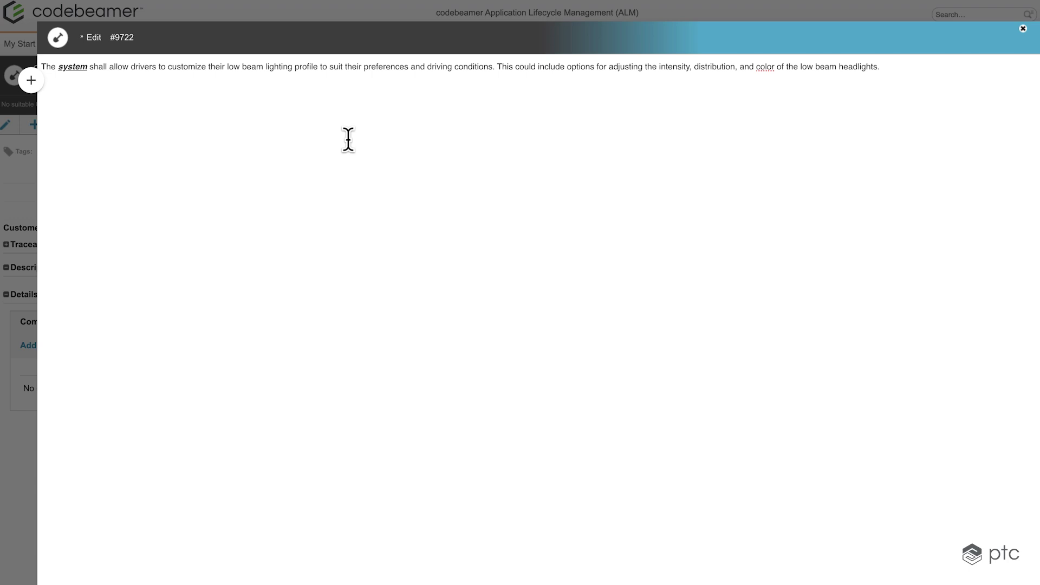
key(super+v)
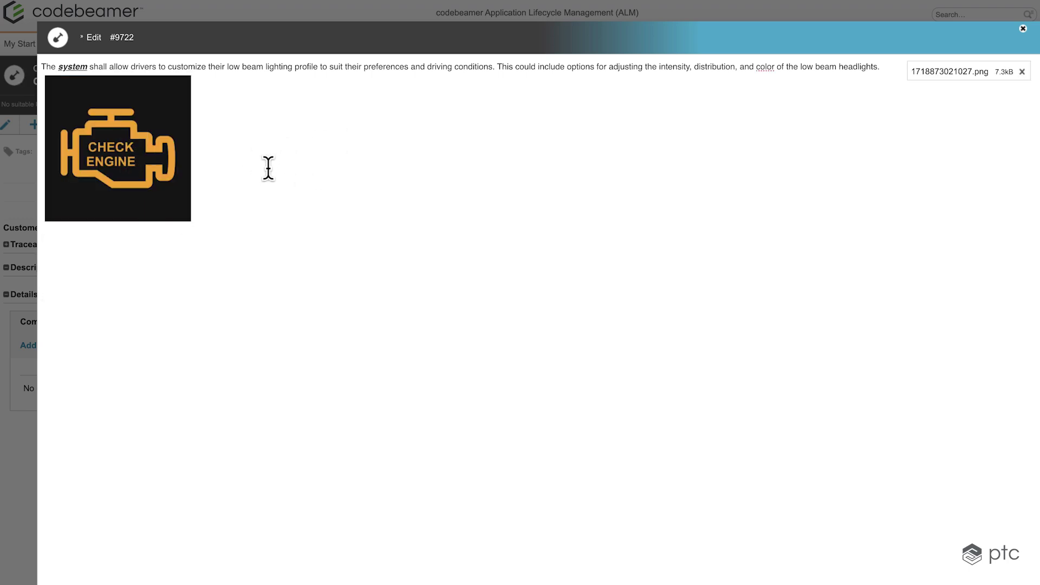
click(1022, 29)
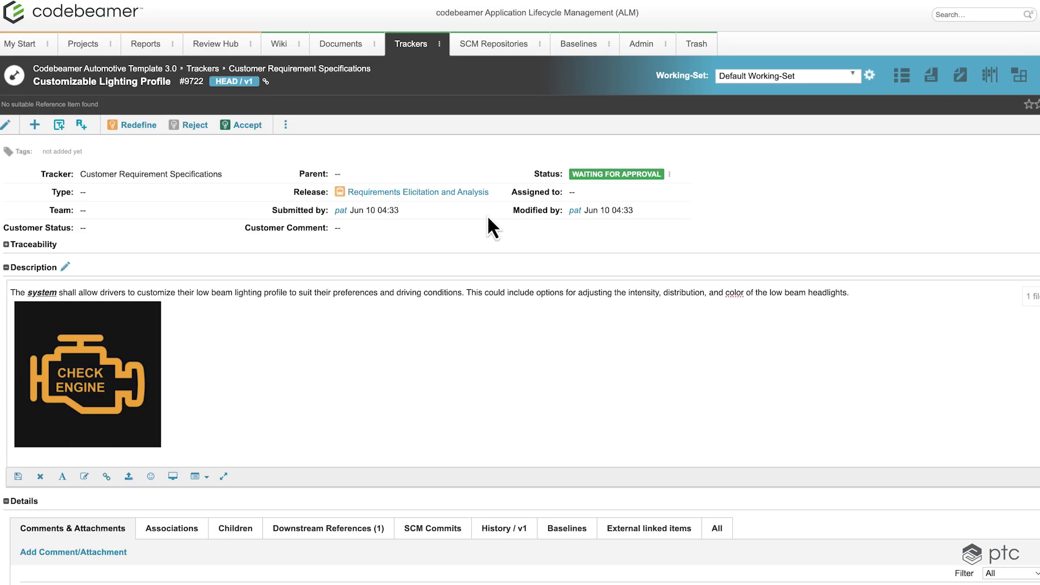
click(18, 476)
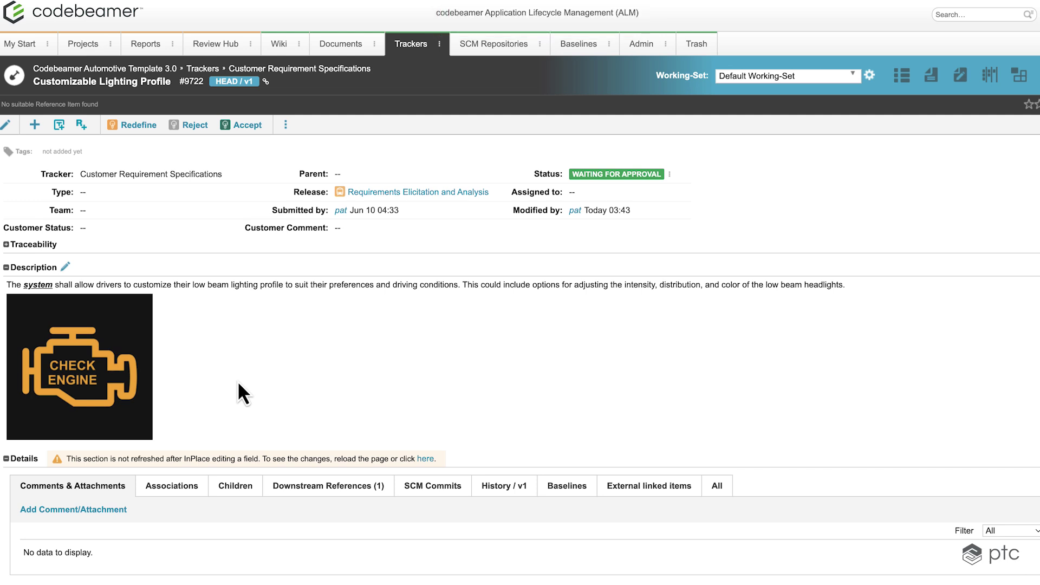
Reopen the description in the full-size editor and insert a 2 × 2 table below the check engine image
click(66, 266)
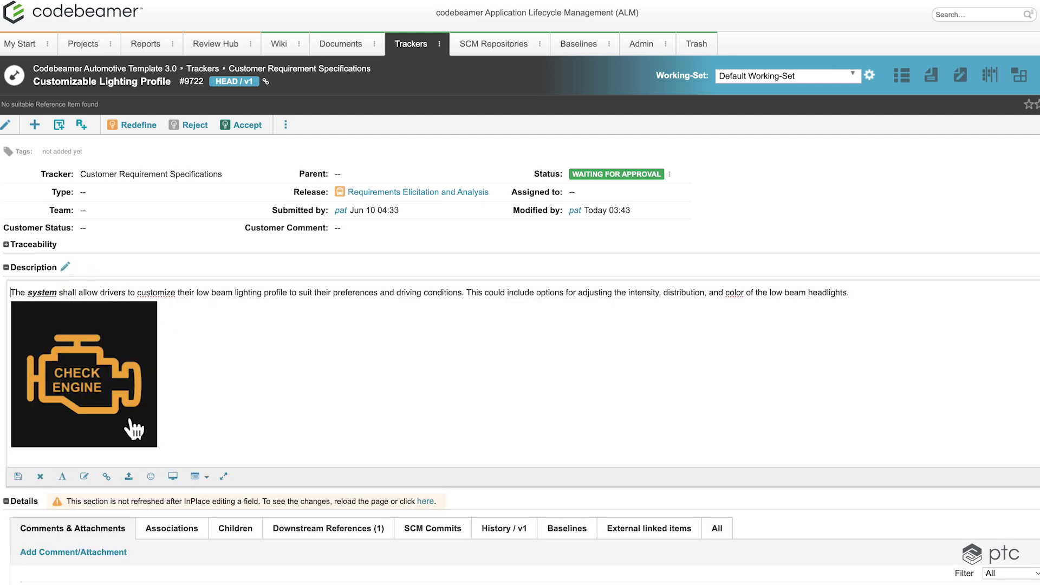
click(223, 476)
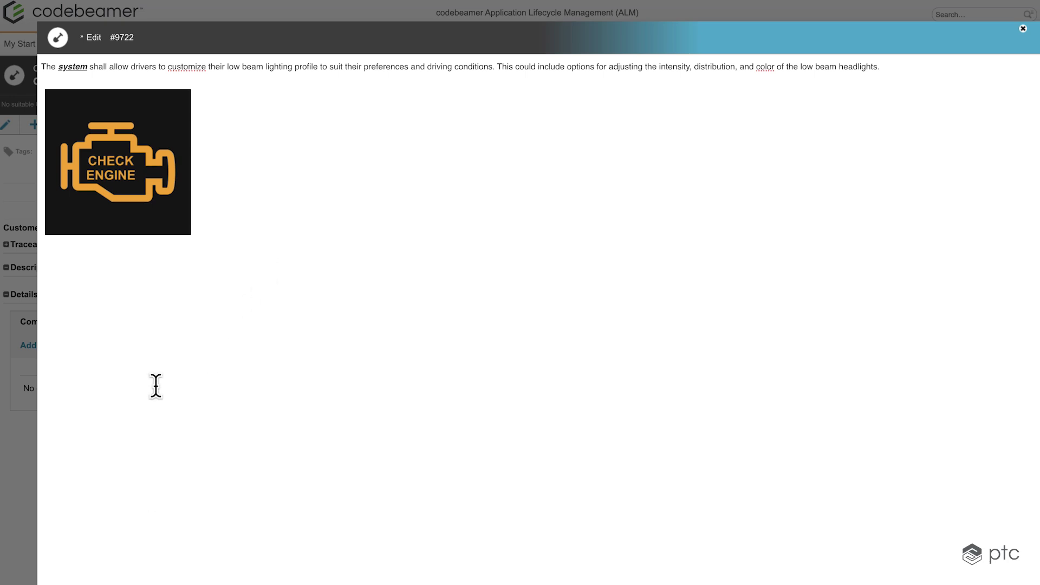
click(98, 584)
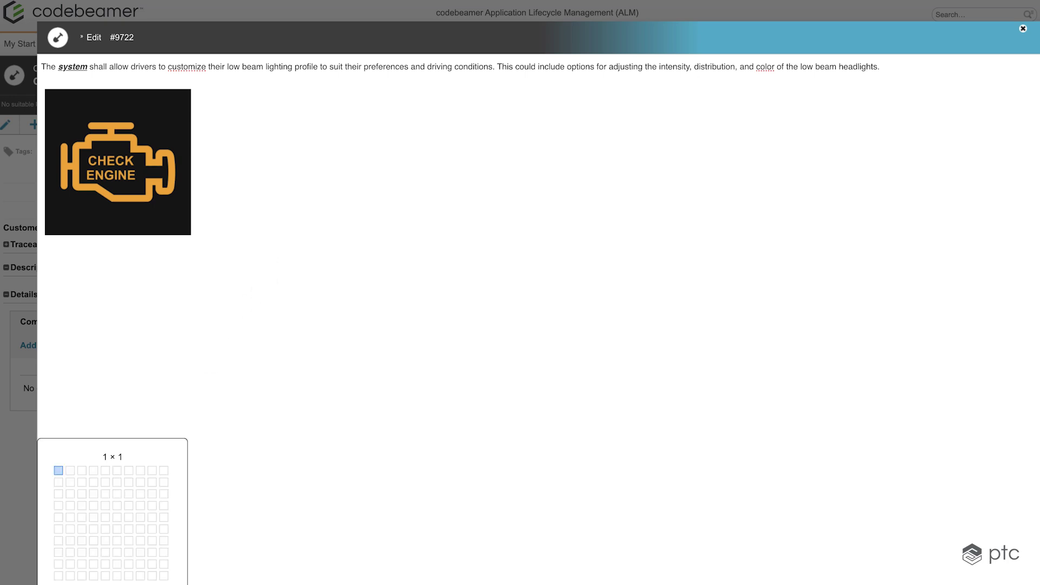
click(72, 482)
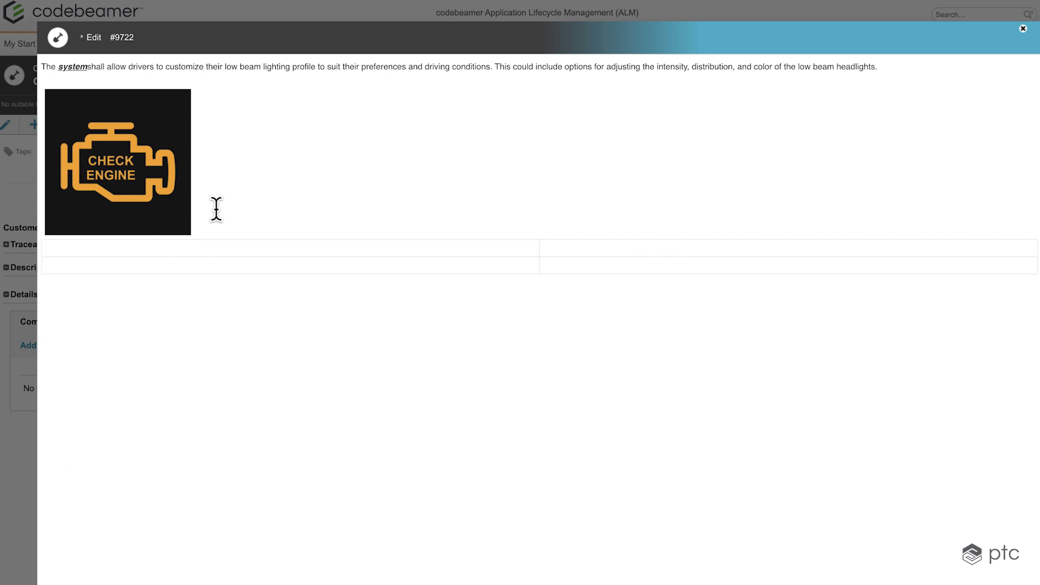
Fill the table's first row with the headings "Title" and "Description"
click(360, 240)
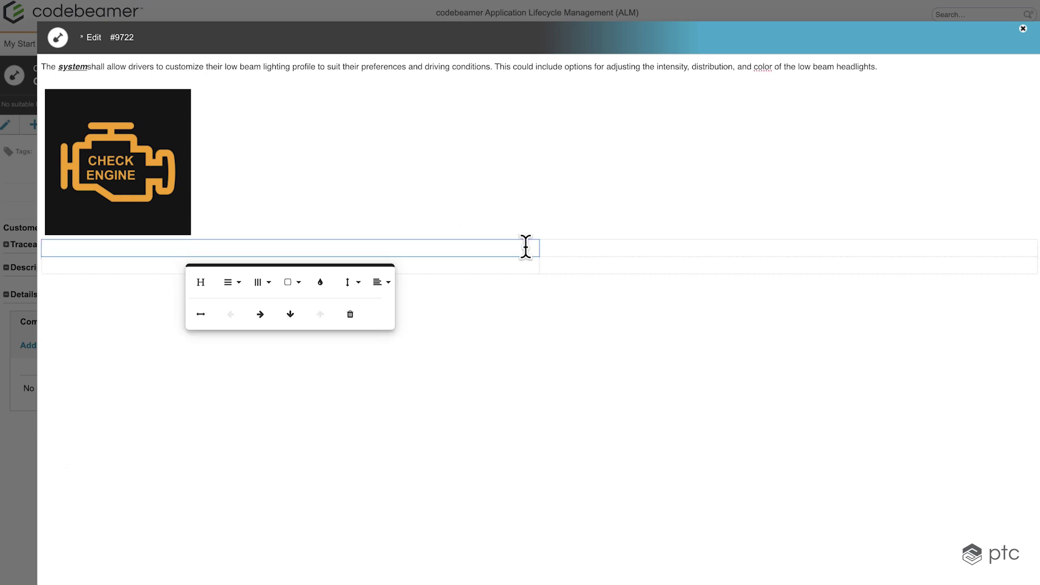
text(Title)
key(Tab)
text(Description)
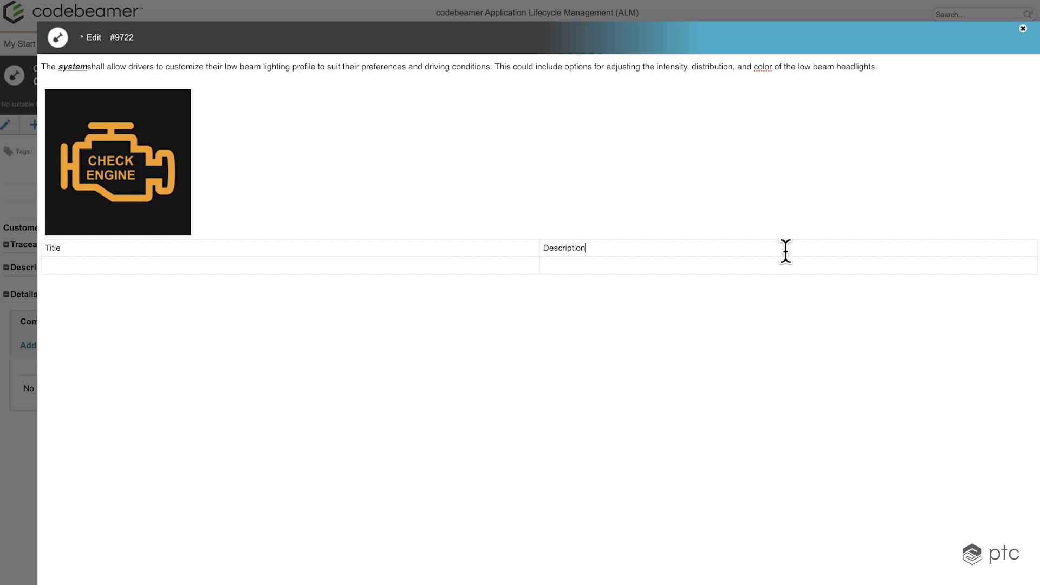
click(518, 261)
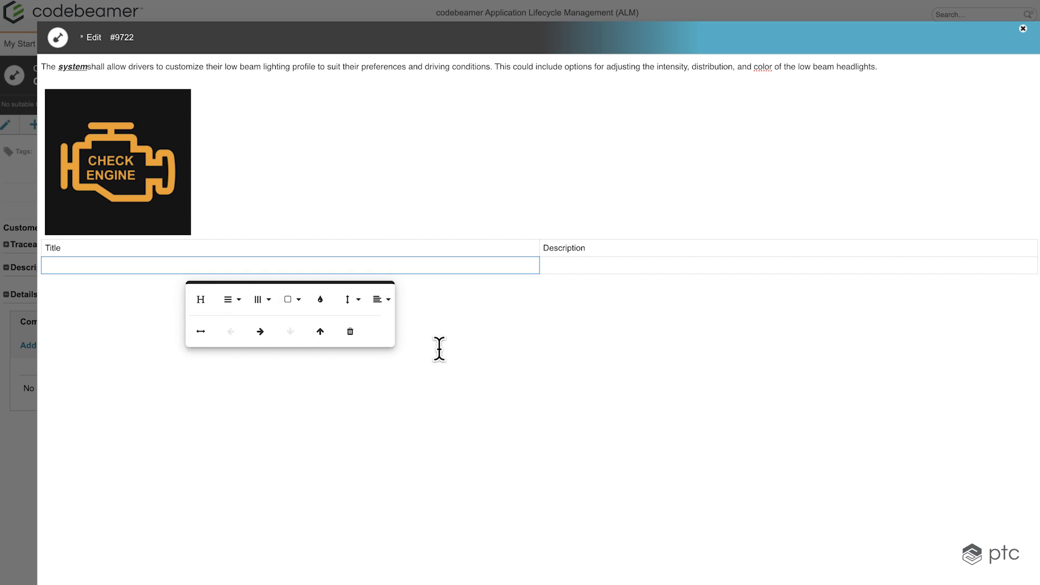
Insert an Information-style wiki block reading "Test Info" below the table and save the description
click(416, 470)
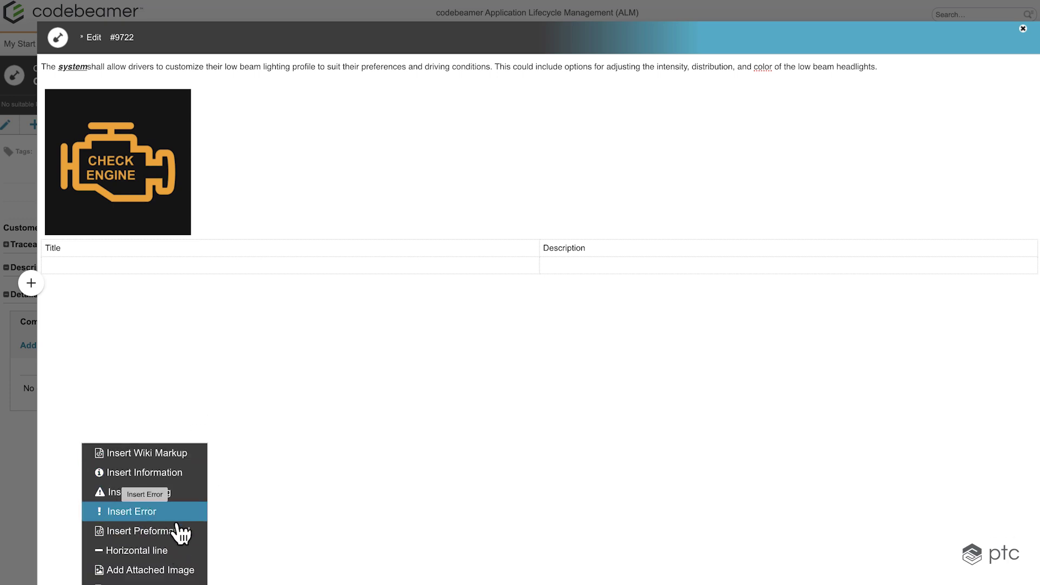
click(187, 474)
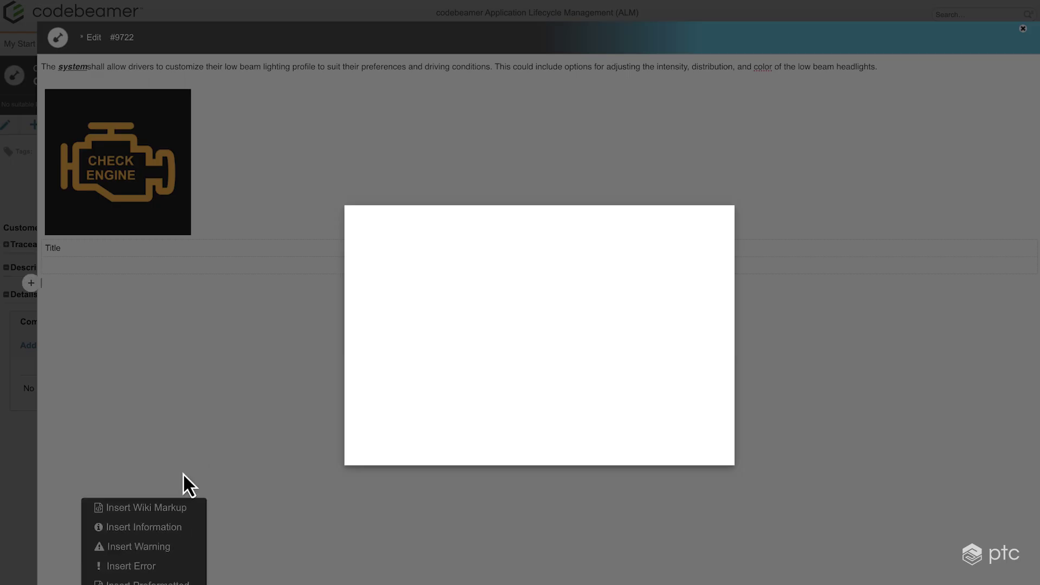
text(Test Info)
click(700, 254)
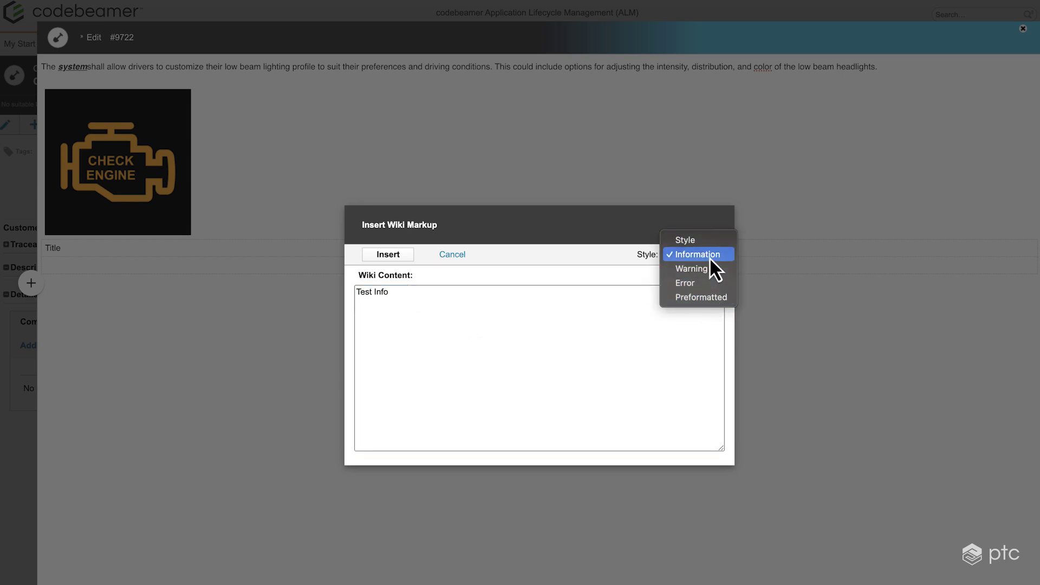
click(709, 257)
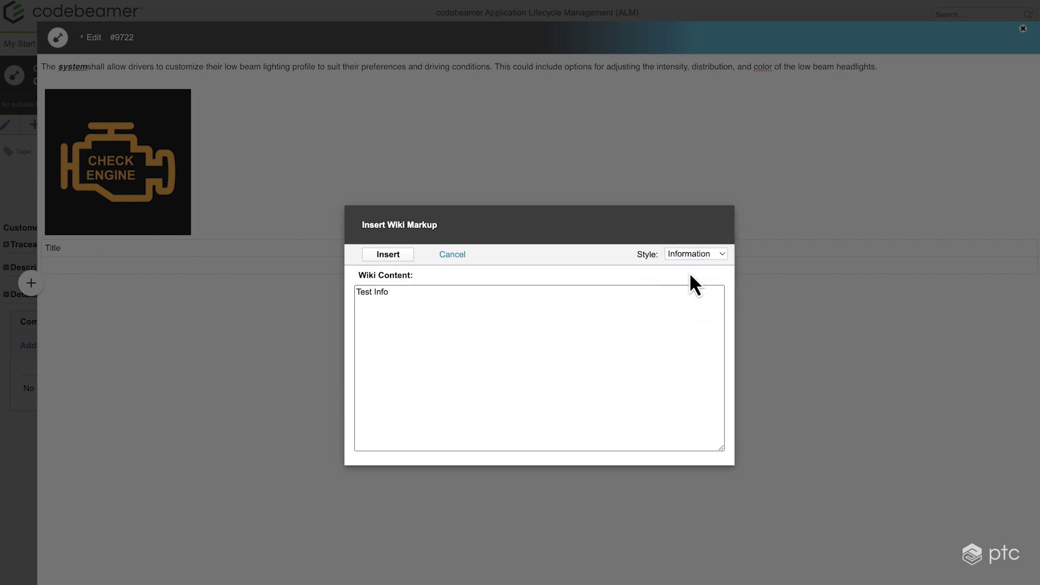
click(401, 256)
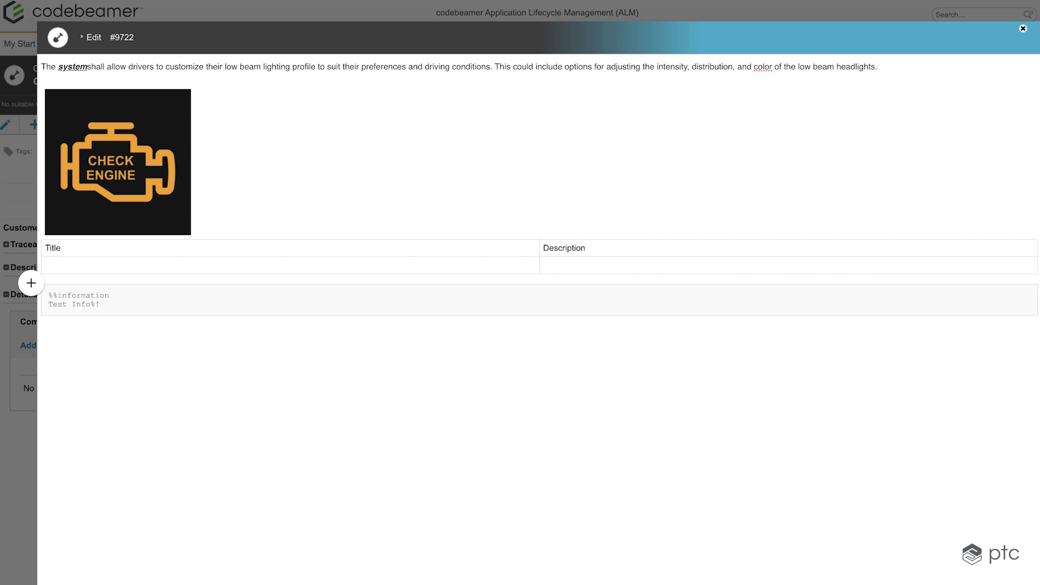
key(ctrl+s)
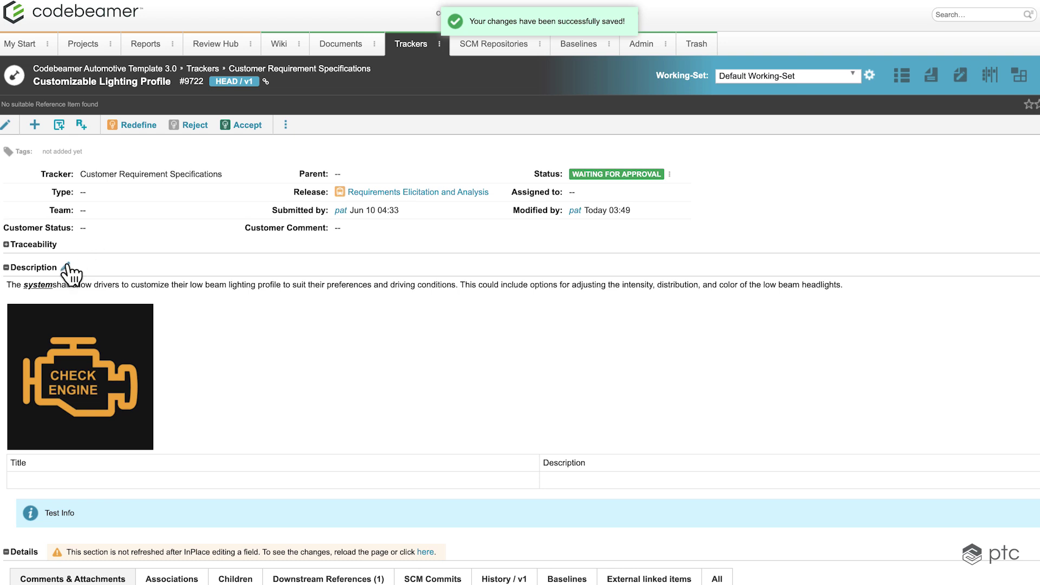
Insert a diagram below the Test Info block with two rectangles side by side, joined by a double-headed arrow
click(66, 267)
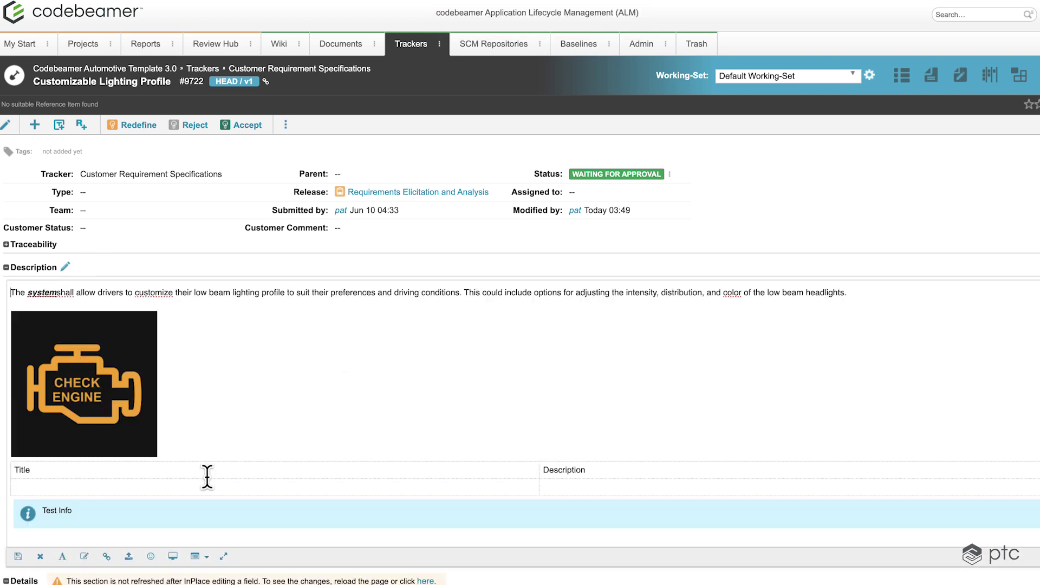
click(221, 558)
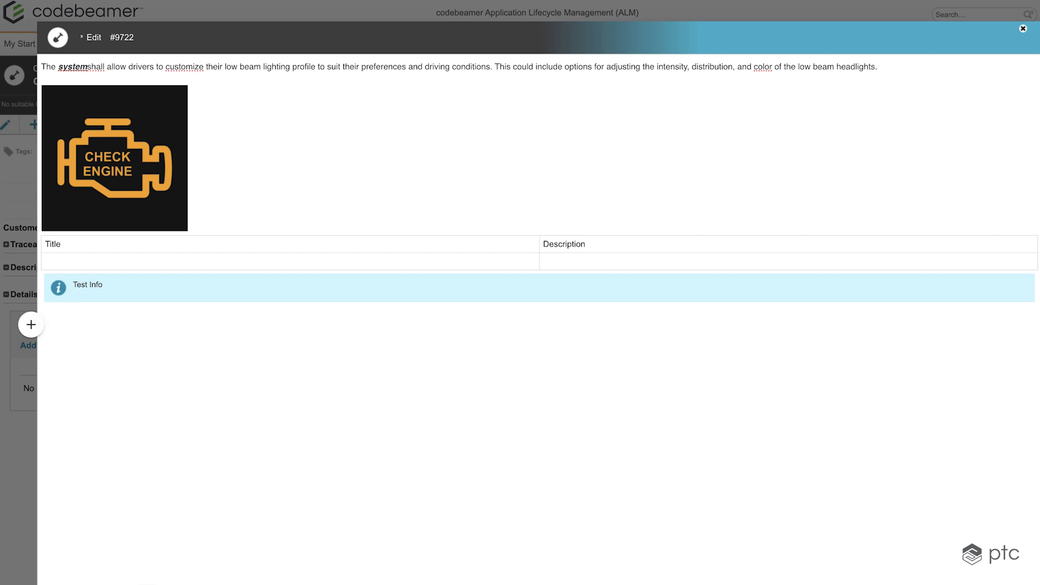
mouse_move(186, 578)
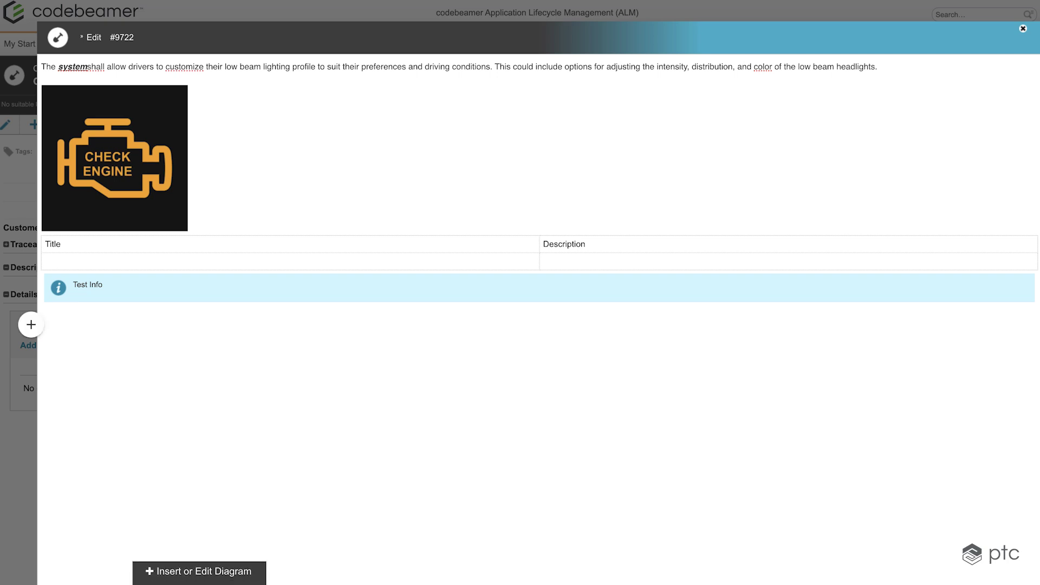
click(186, 576)
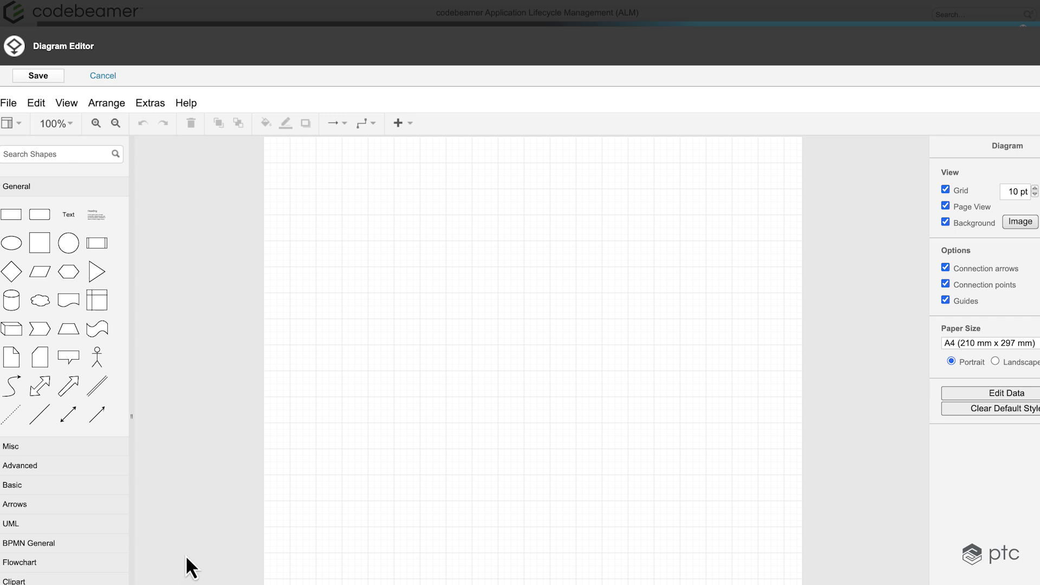
drag(14, 216, 331, 207)
drag(11, 197, 525, 213)
drag(68, 393, 523, 226)
click(515, 293)
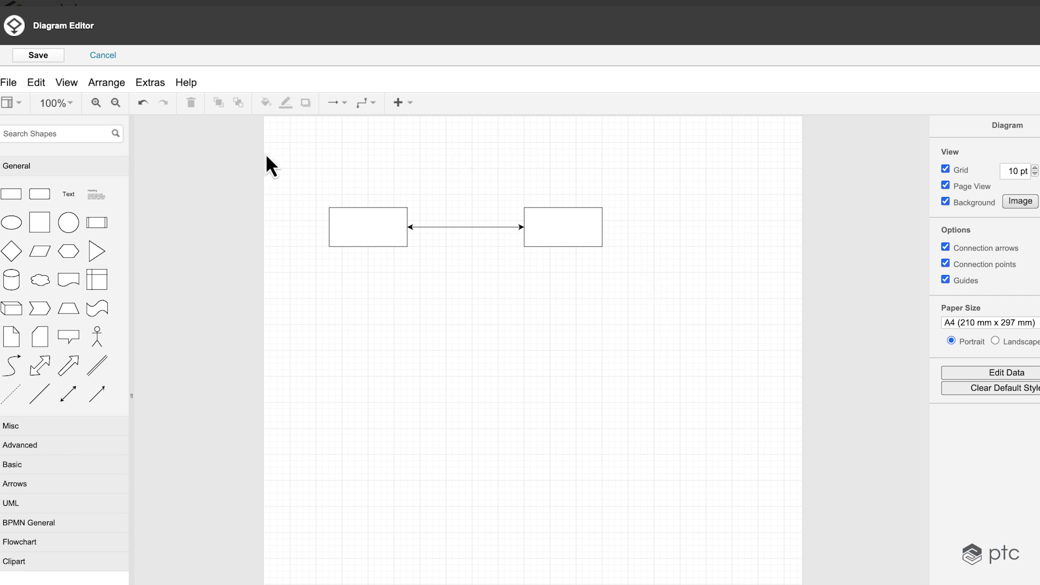
click(50, 56)
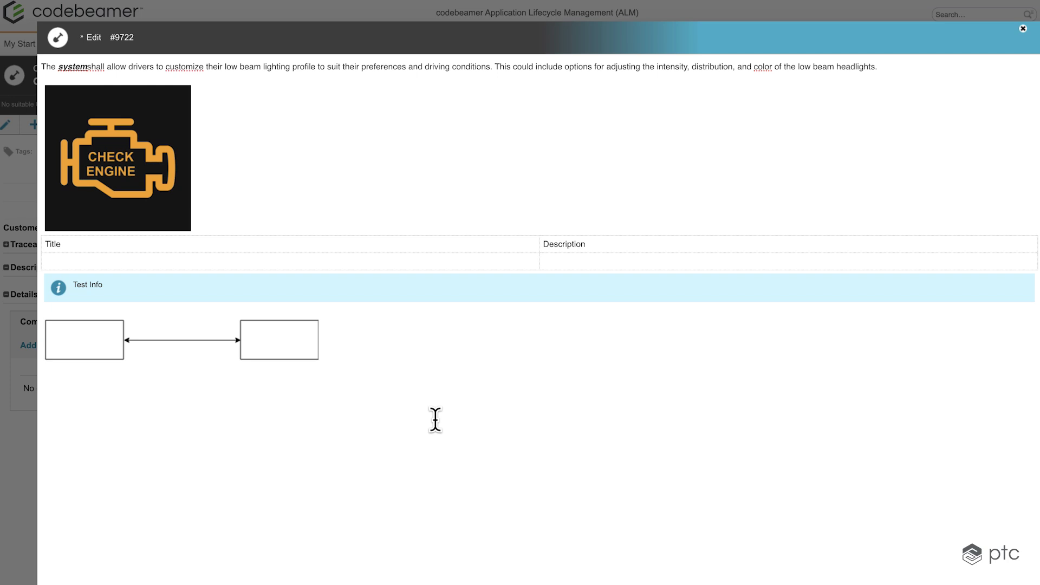
Edit the inserted diagram to add a cloud shape below the arrow, and save the diagram and the description
double_click(291, 352)
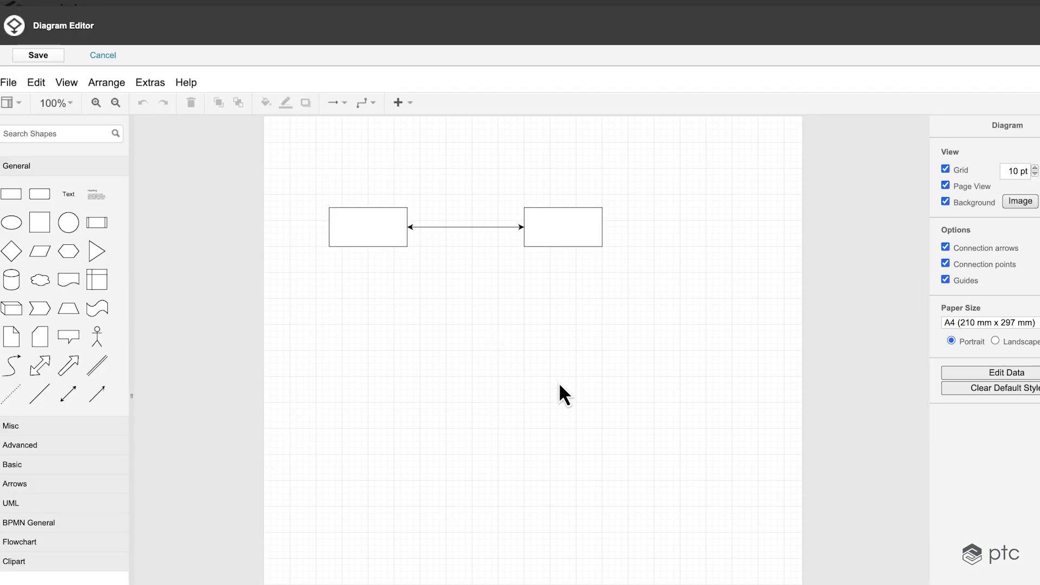
drag(47, 278, 428, 252)
click(196, 175)
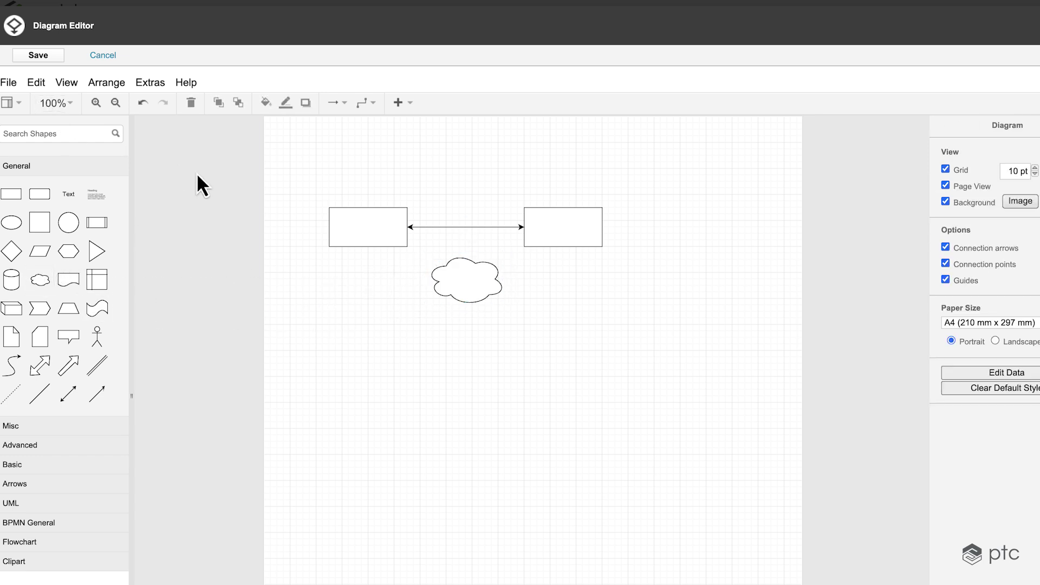
click(53, 61)
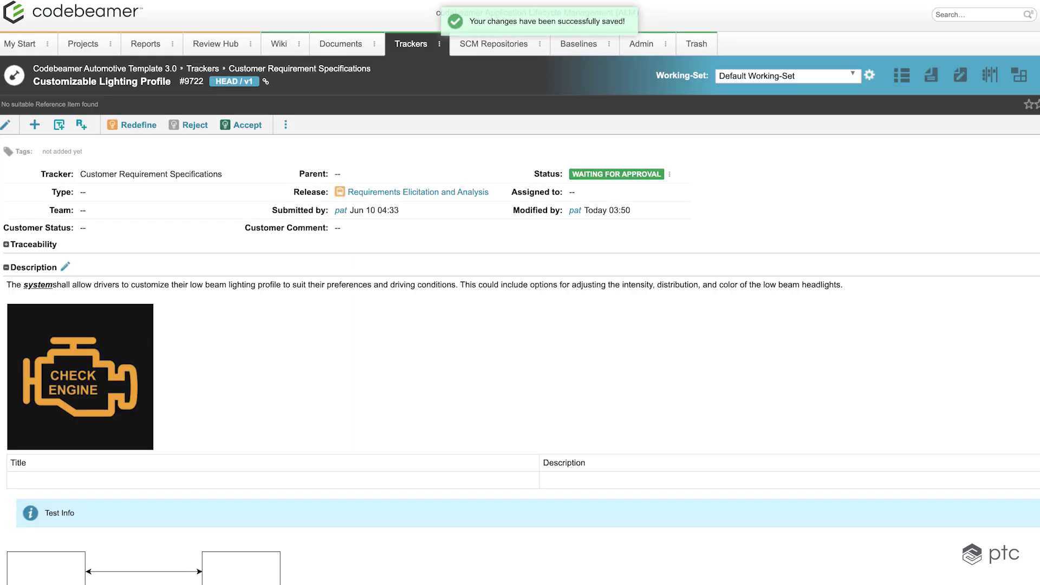
scroll(313, 507, down, 2)
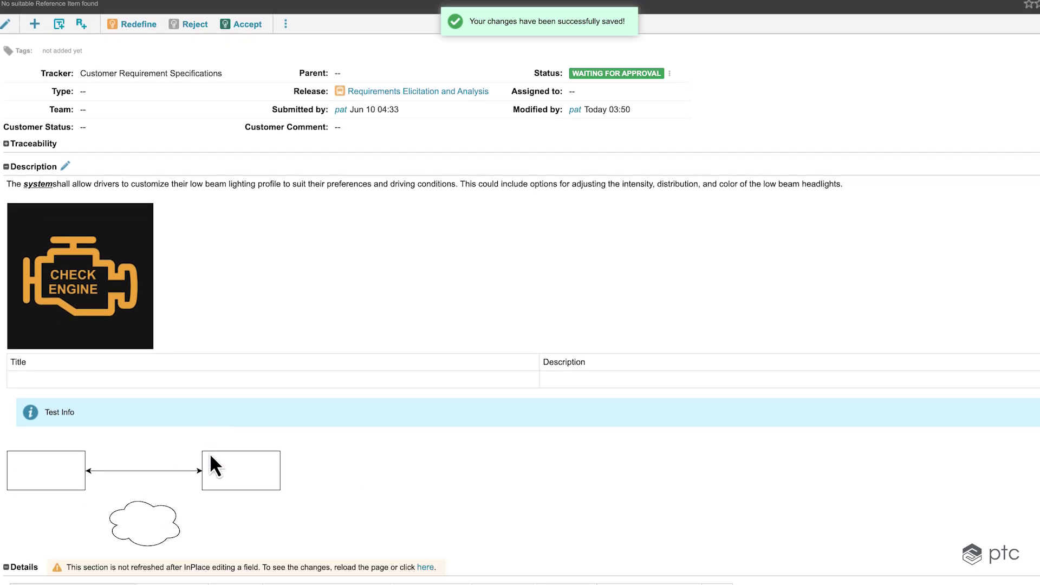
scroll(780, 333, up, 1)
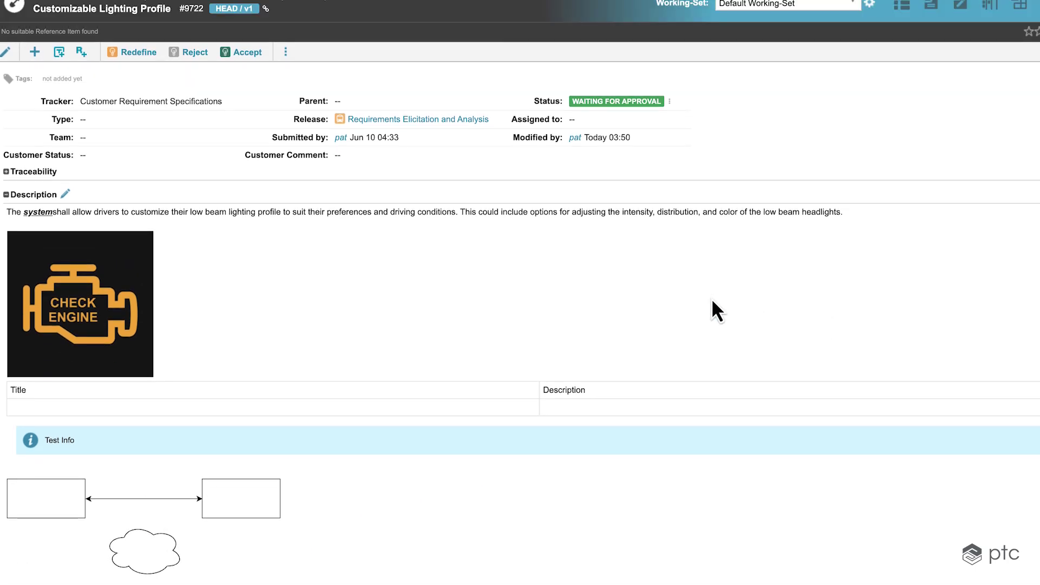
Insert an artifact link to the CRS-9720 "Clear and Concise HMI Feedback" requirement on a new line between the description's paragraph and the image
click(66, 194)
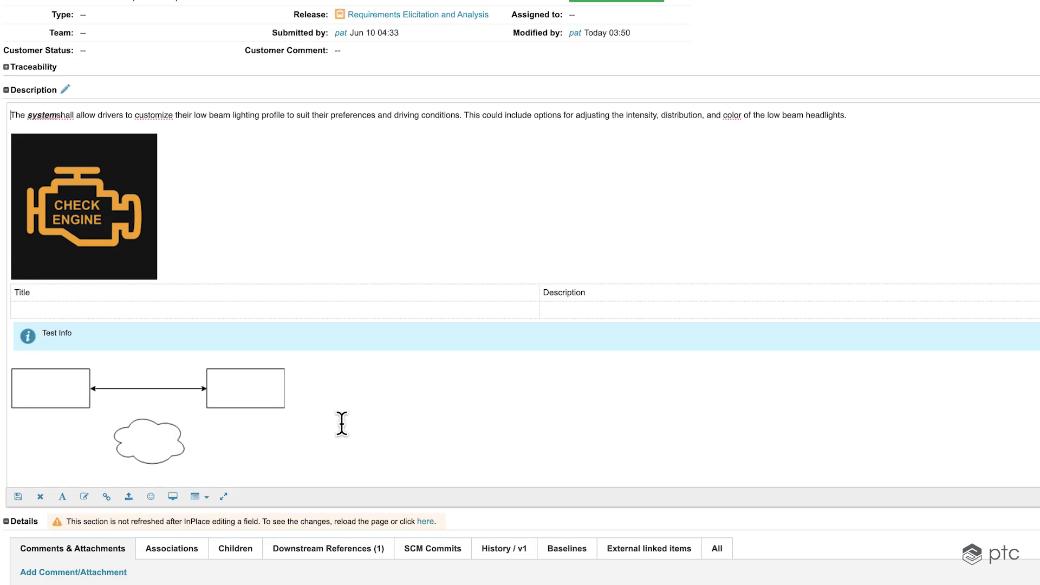
scroll(342, 423, up, 3)
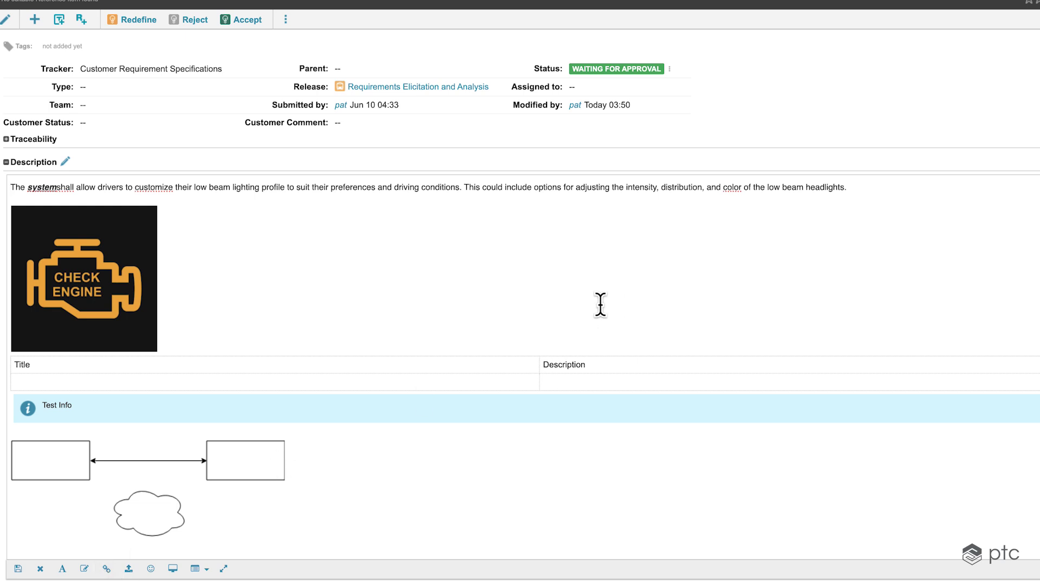
click(848, 187)
key(Return)
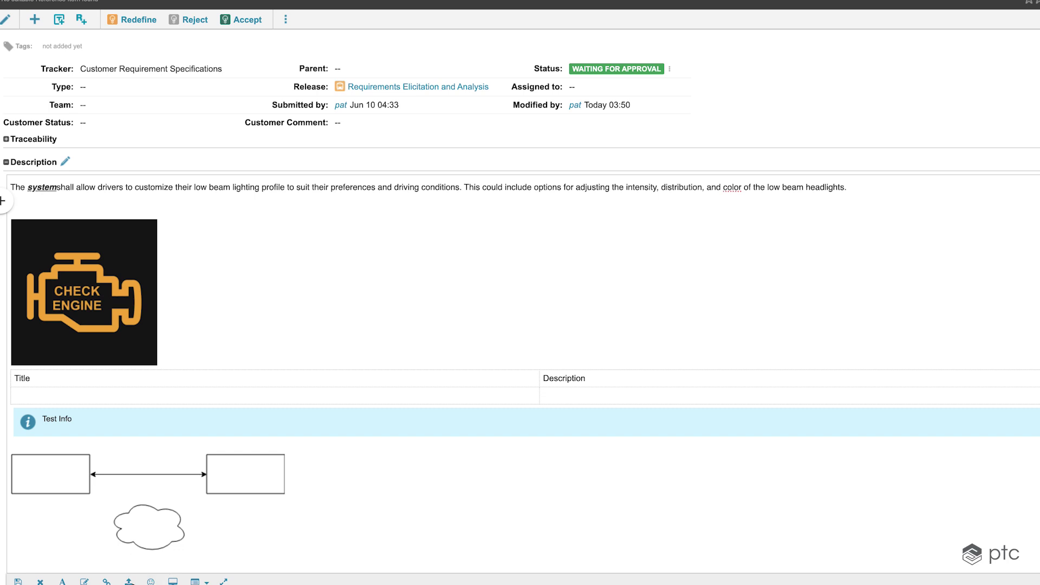
click(107, 582)
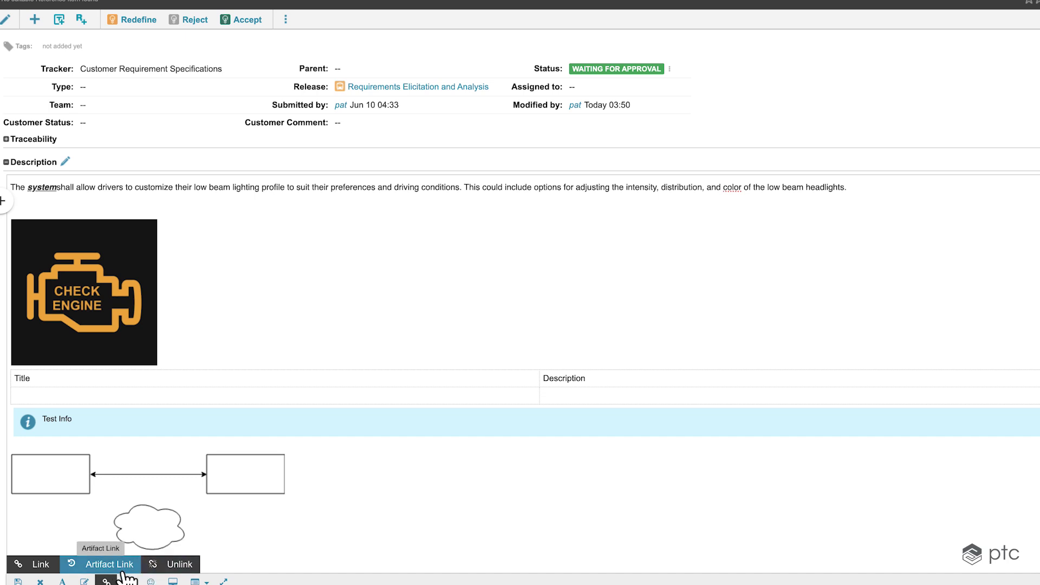
click(120, 568)
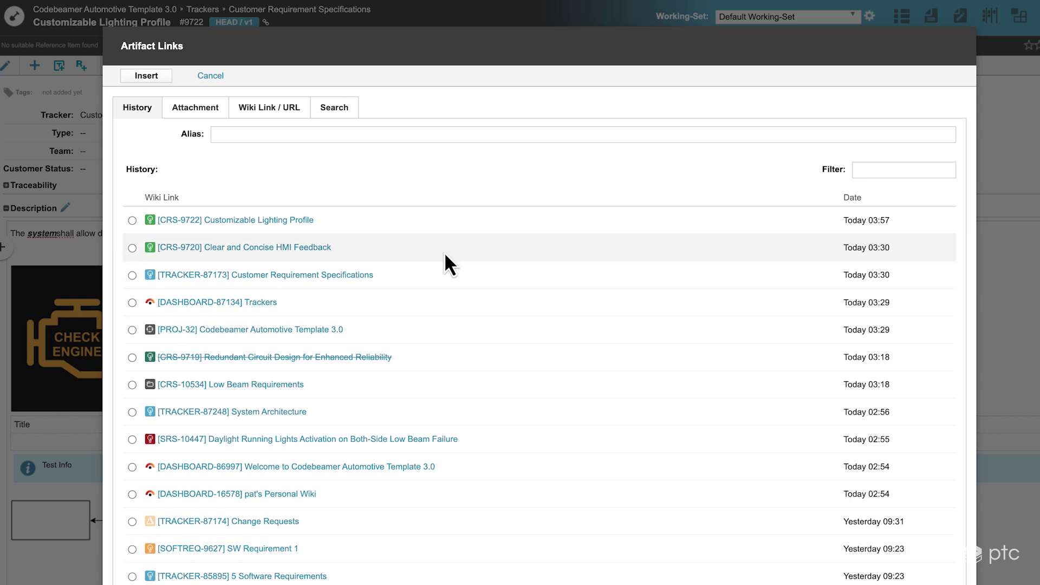
click(870, 169)
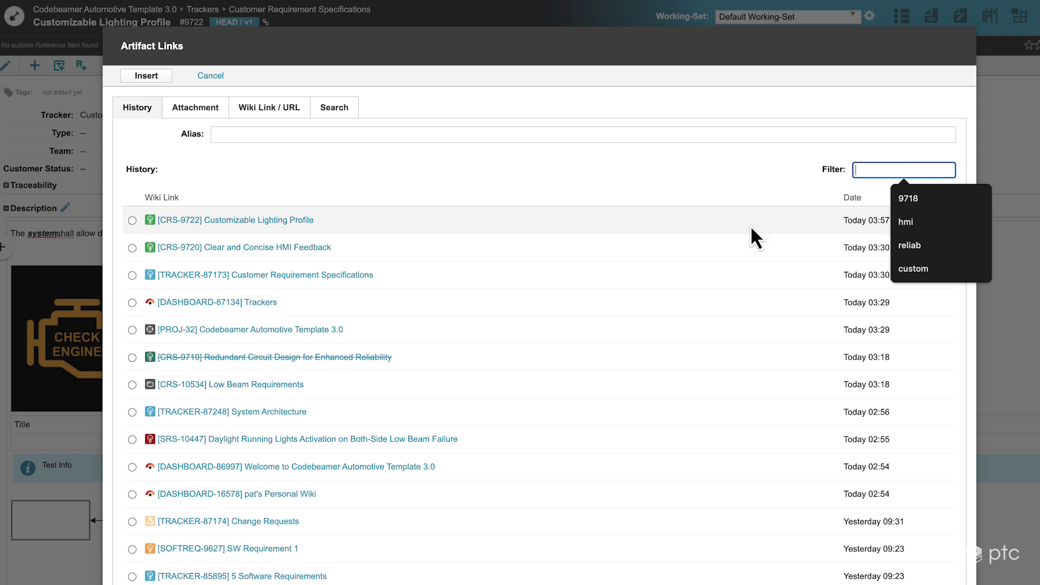
text(clear)
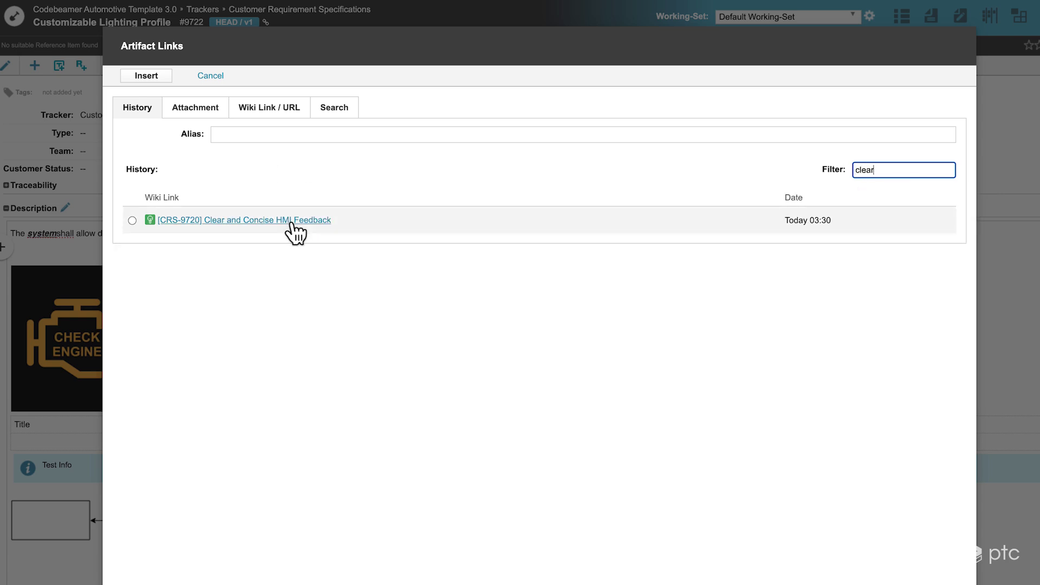
click(131, 221)
click(150, 76)
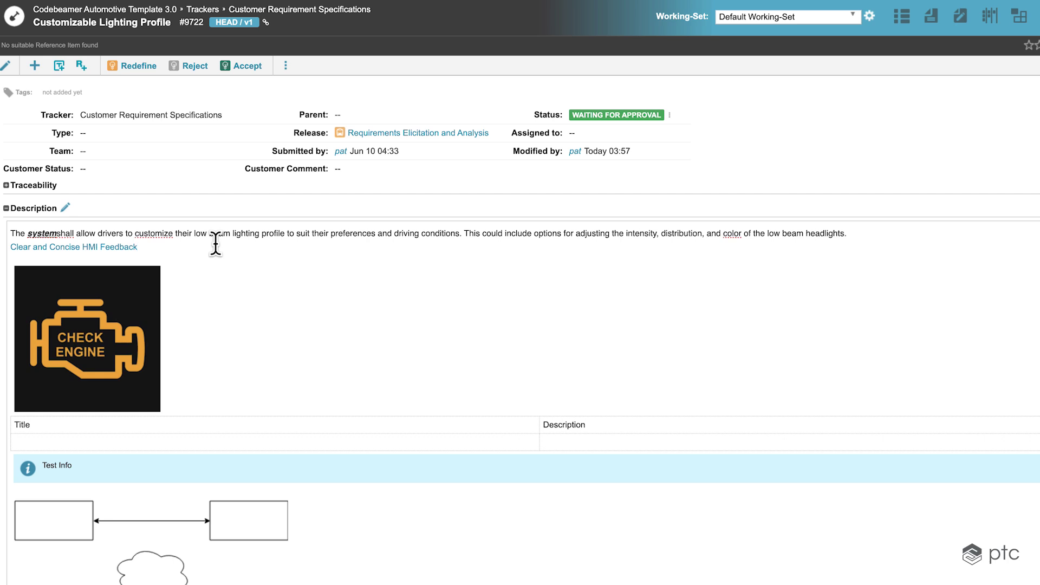
Add the text "is related." after the artifact link and save the description
text(is related.)
scroll(108, 576, down, 1)
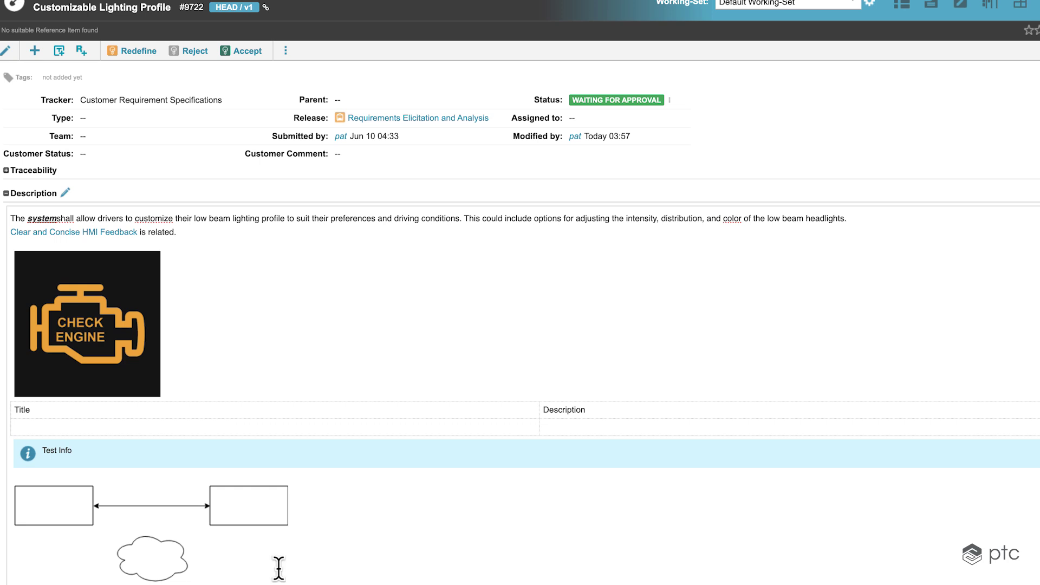
scroll(124, 233, up, 4)
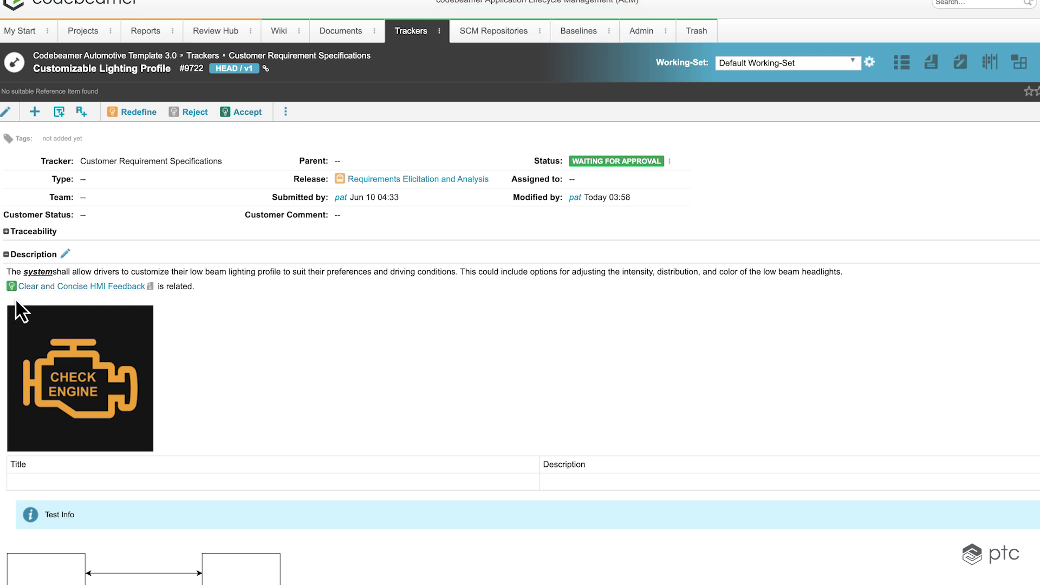
Open the linked "Clear and Concise HMI Feedback" requirement, return to Customizable Lighting Profile, and view the link's item details
mouse_move(15, 291)
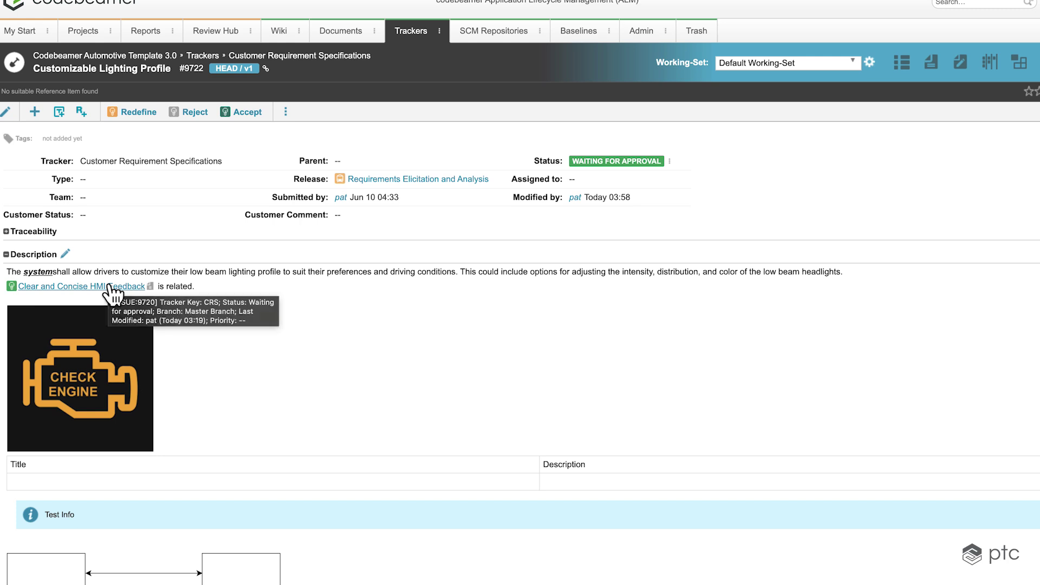
click(111, 286)
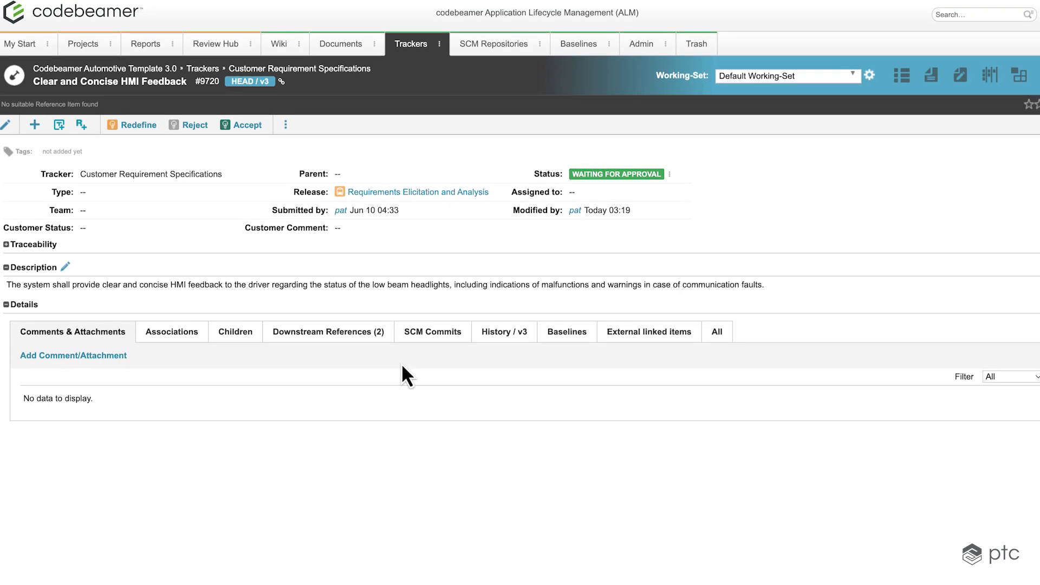
key(alt+Left)
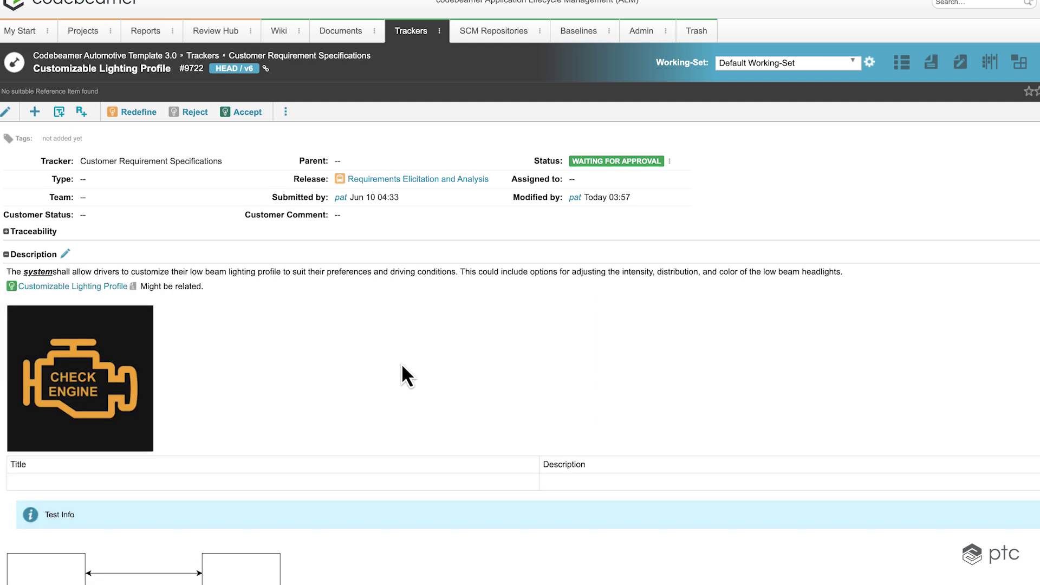
scroll(402, 365, down, 2)
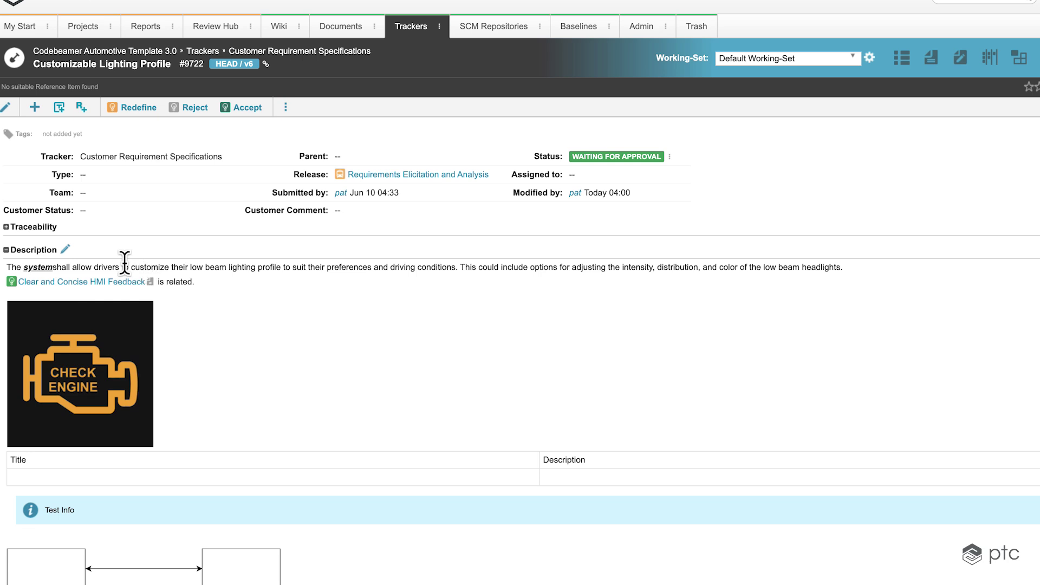
mouse_move(114, 294)
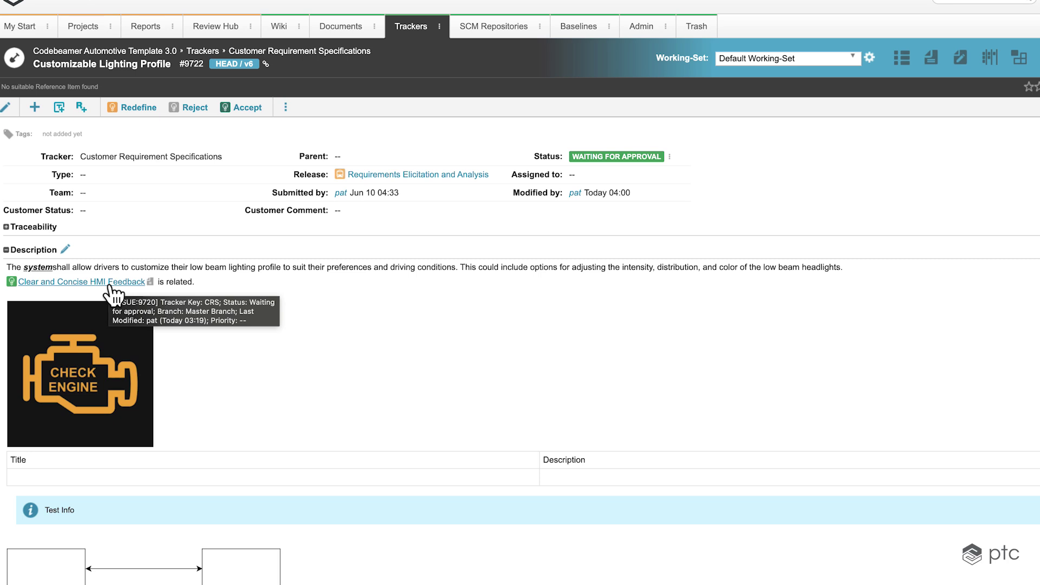
Upload Auto Requirements Documents.docx into the description on the line above the image, save, and download the file from its link
scroll(111, 295, down, 2)
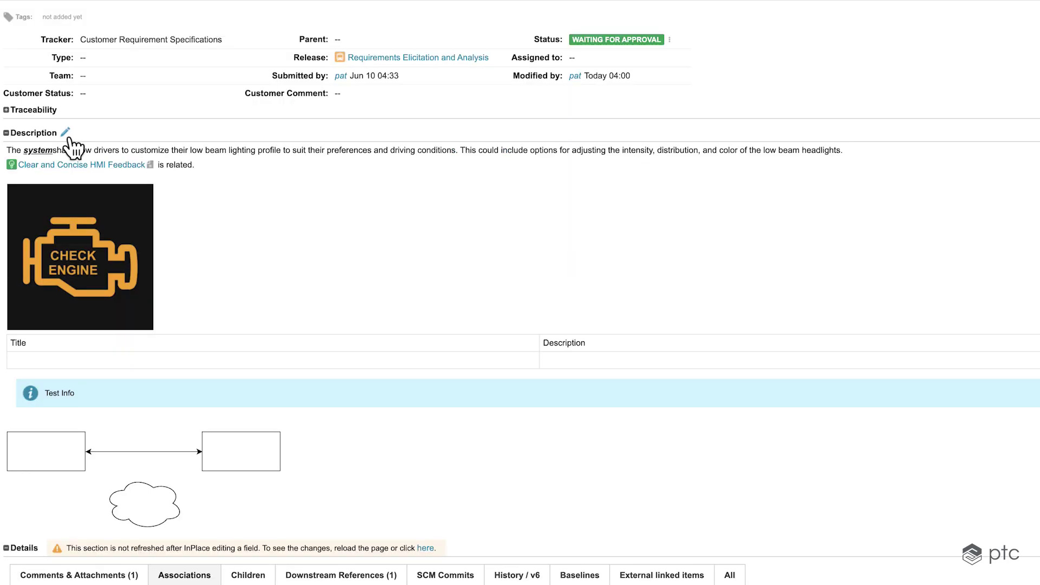
click(66, 131)
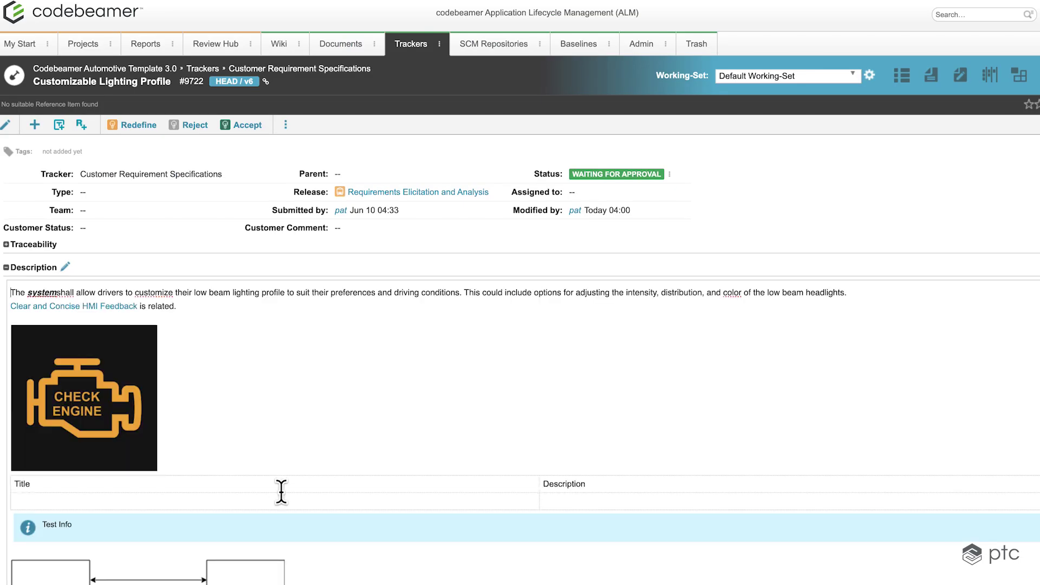
scroll(285, 491, down, 2)
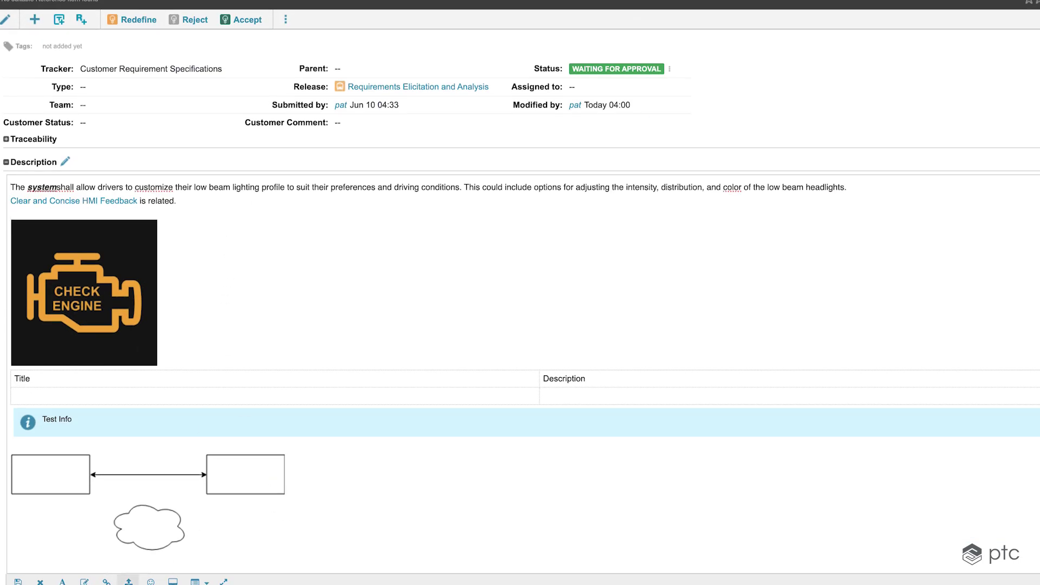
click(128, 581)
double_click(716, 260)
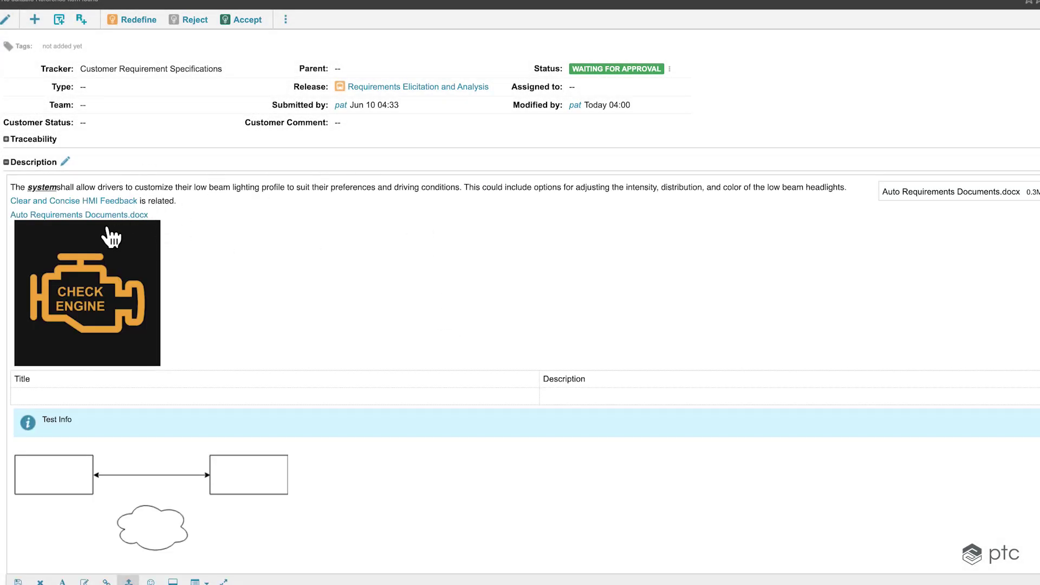
click(18, 581)
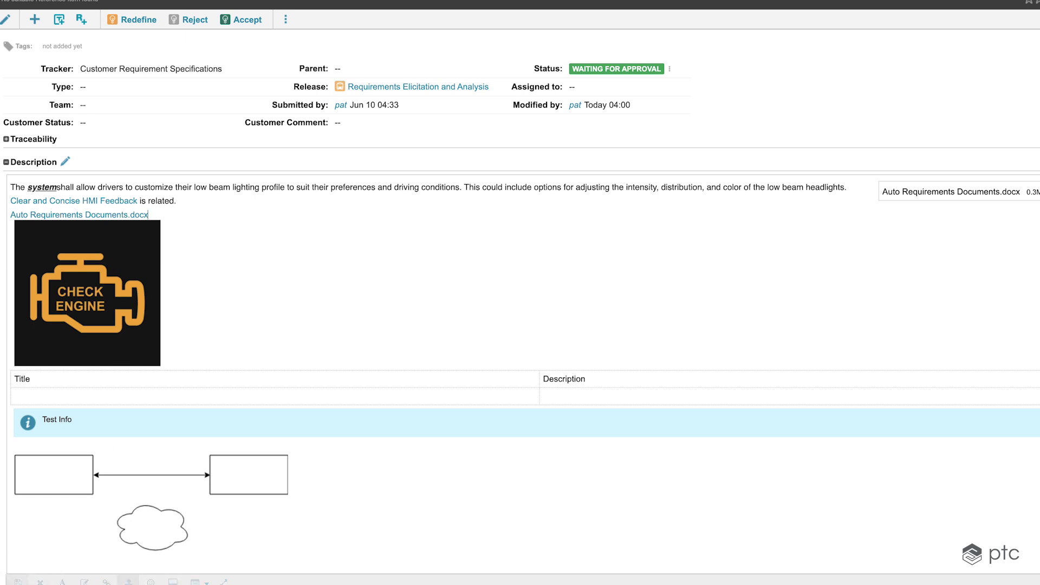
click(127, 210)
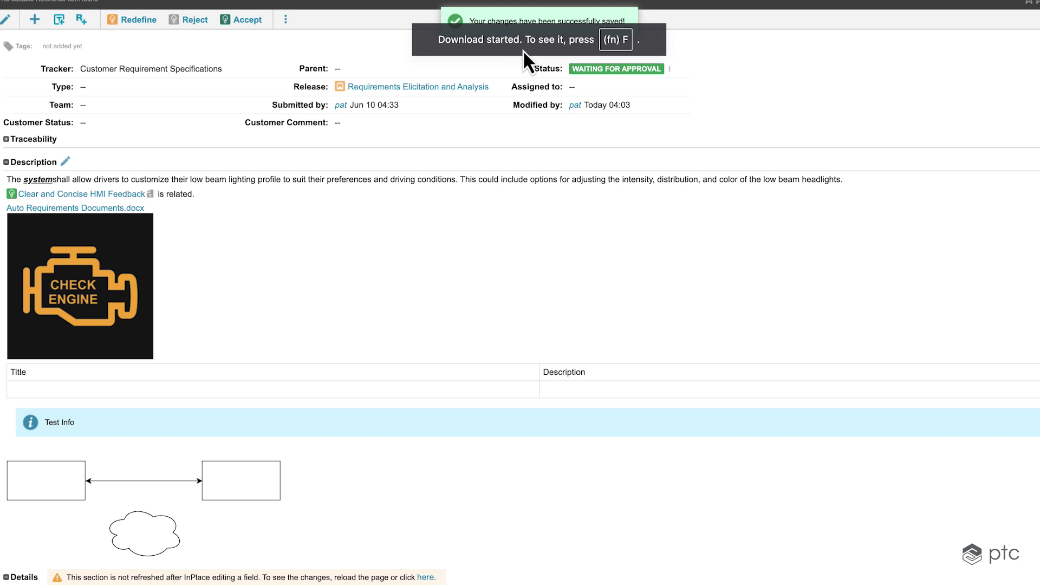